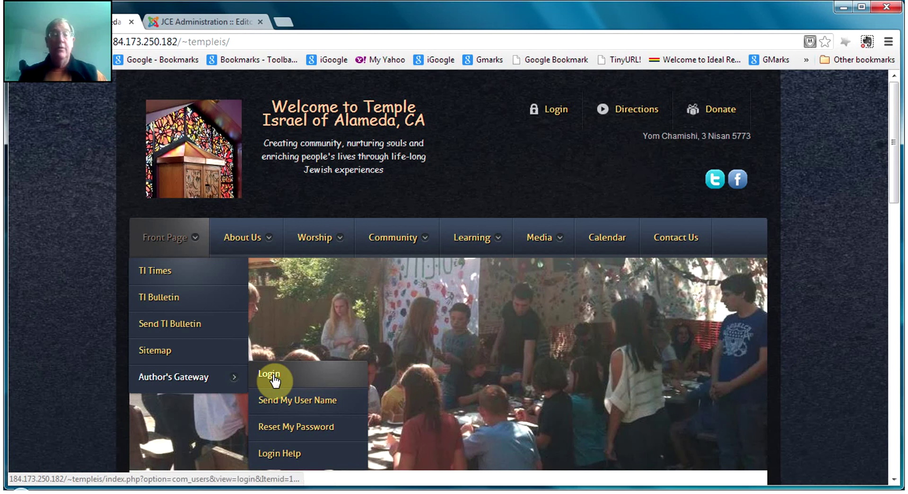
Log in via Author's Gateway with the test account's user name and password.
left_click(273, 374)
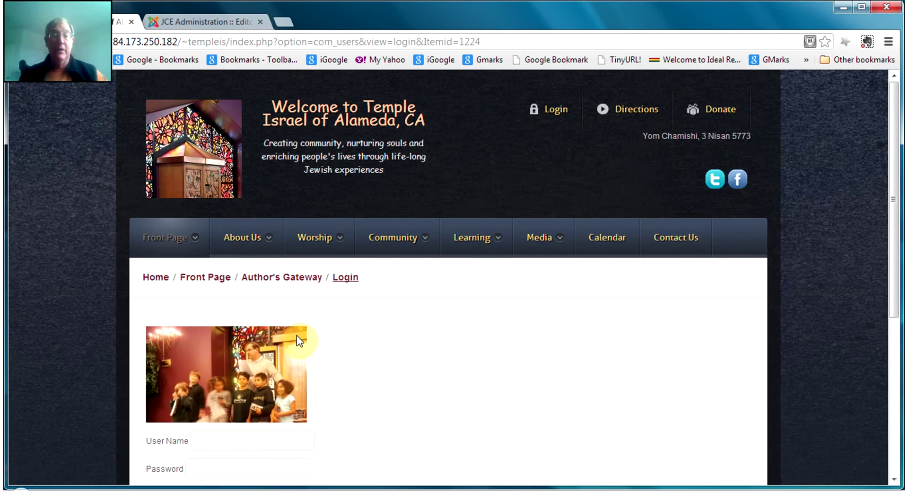
left_click(208, 440)
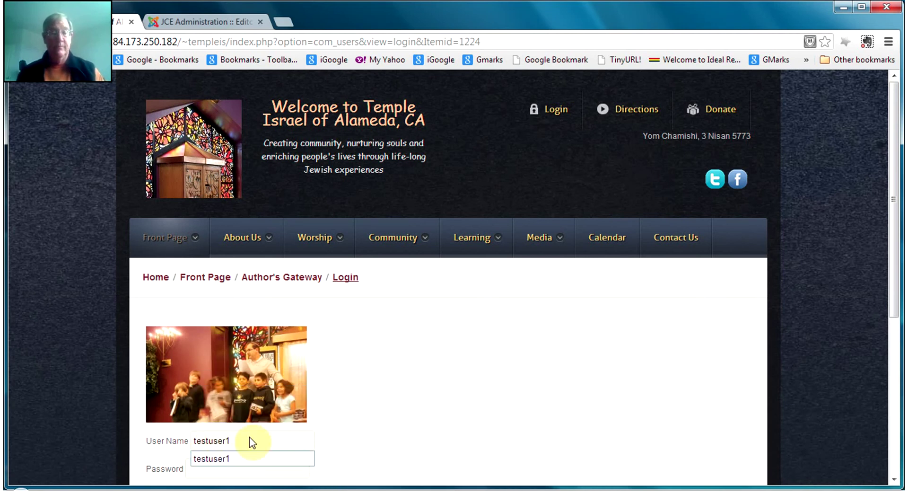
left_click(227, 474)
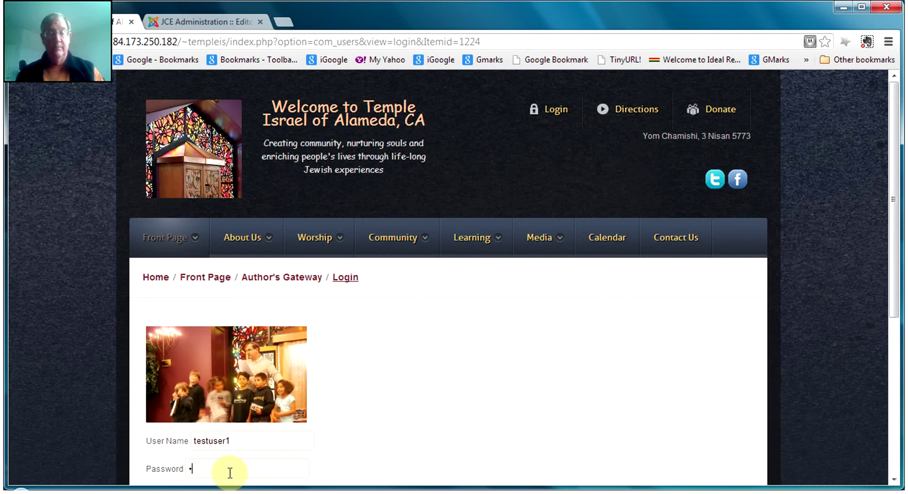
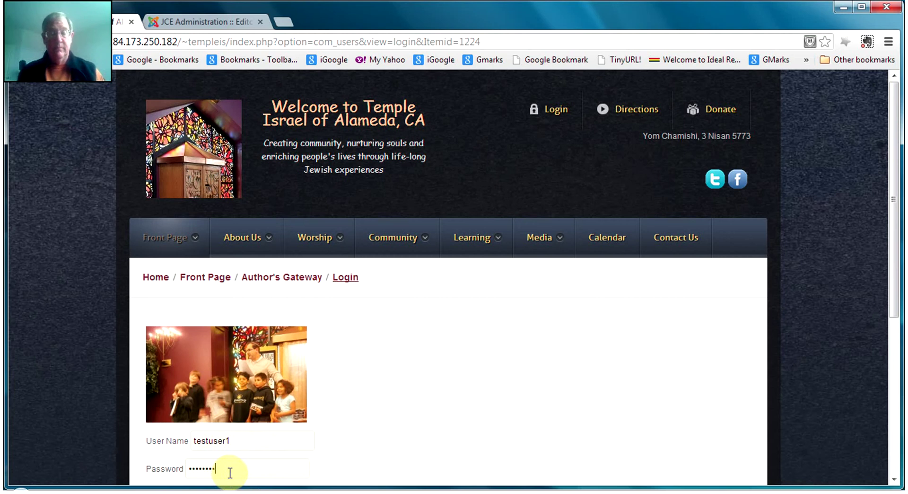
key("Return")
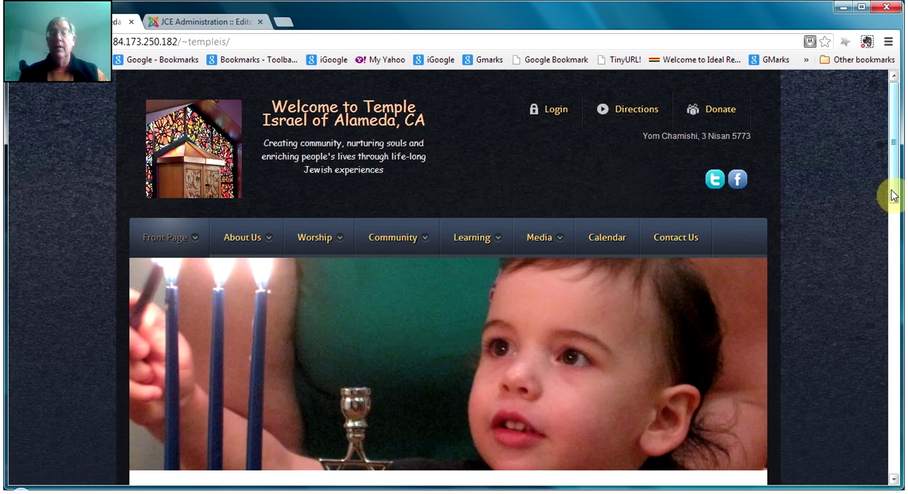
left_click_drag(887, 195, 896, 244)
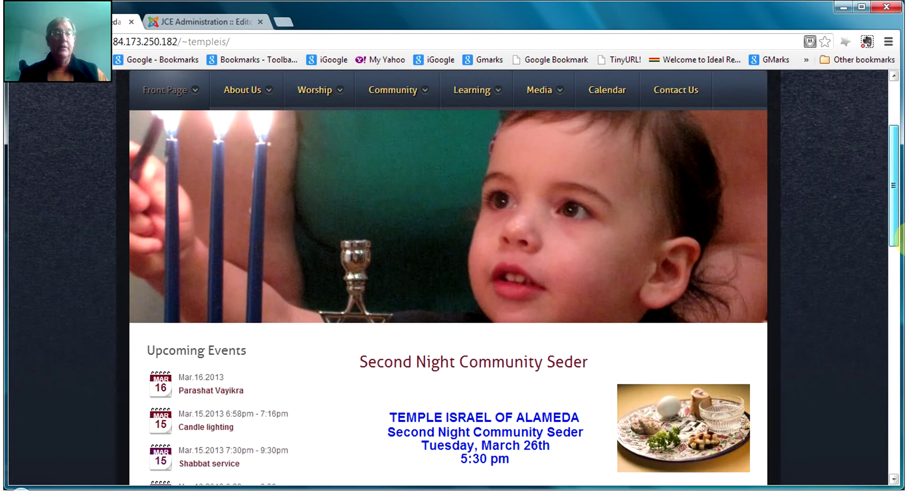
Expand Front Page > Author's Gateway to reveal the logged-in author submenu options.
mouse_move(172, 95)
mouse_move(183, 232)
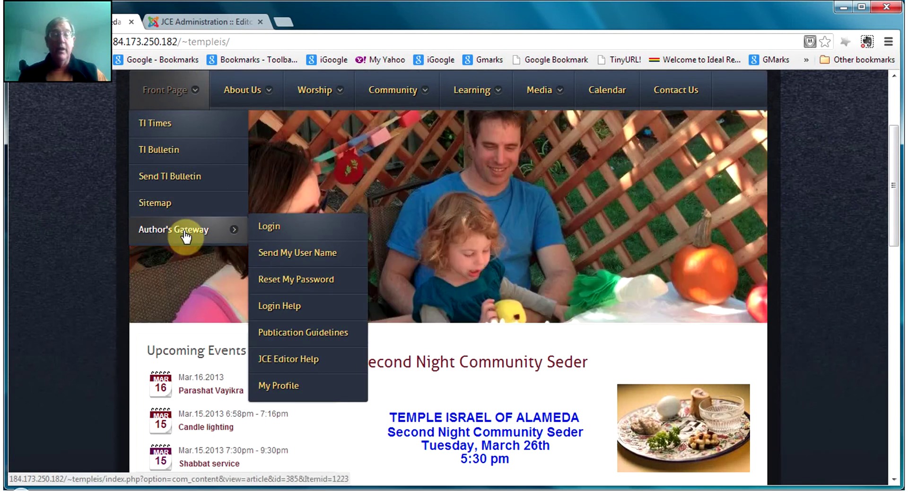
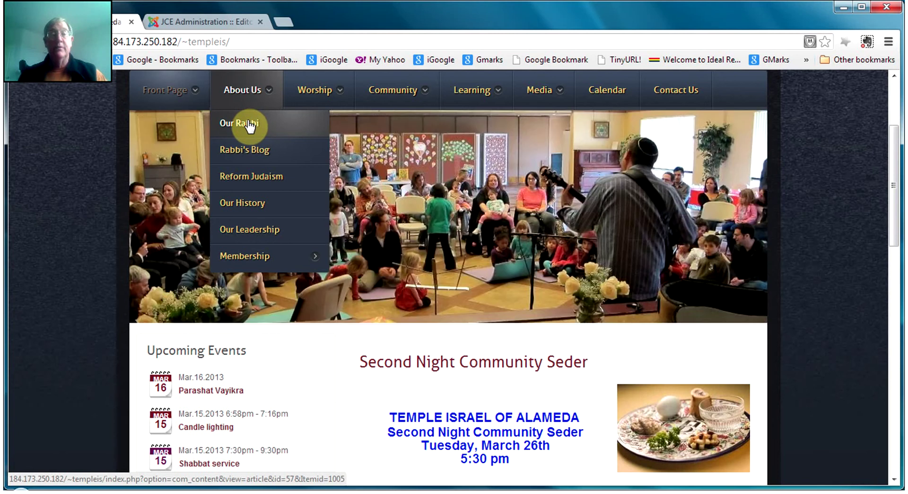
Go to About Us > Our Rabbi and open its article in the frontend editor.
left_click(248, 122)
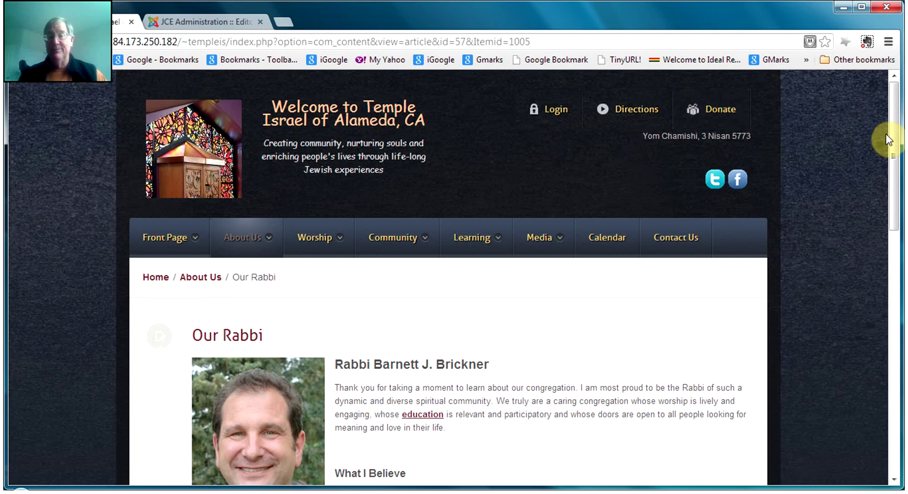
left_click_drag(893, 138, 894, 185)
scroll(889, 191, "down", 3)
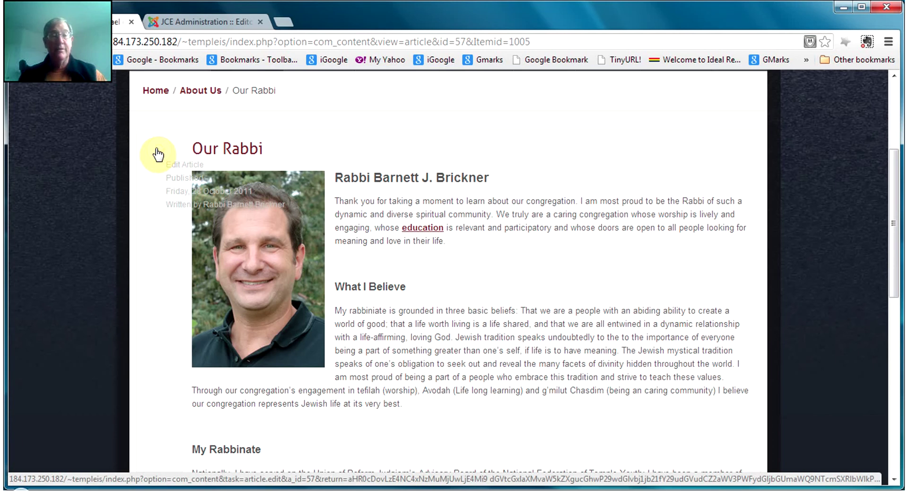
left_click(158, 154)
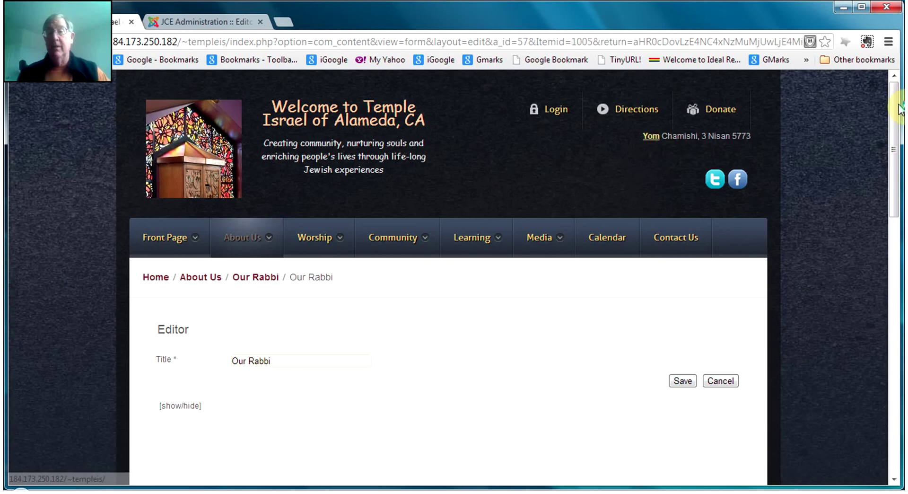
Review the JCE editor, Publishing, Language and Metadata sections, then cancel without saving.
left_click_drag(893, 105, 896, 176)
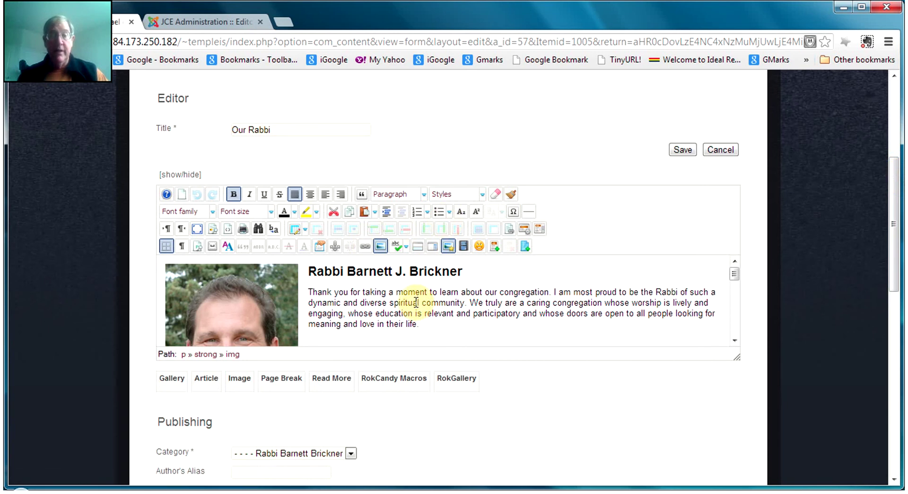
left_click_drag(891, 184, 898, 248)
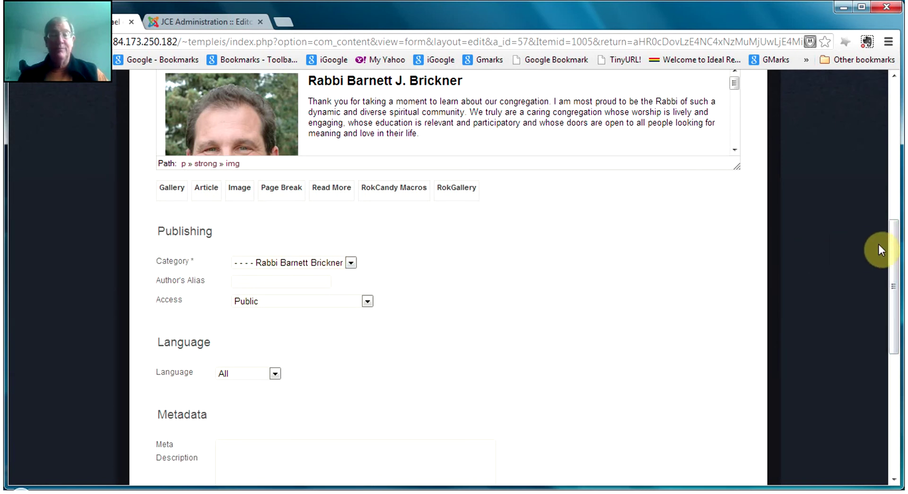
left_click_drag(893, 243, 893, 238)
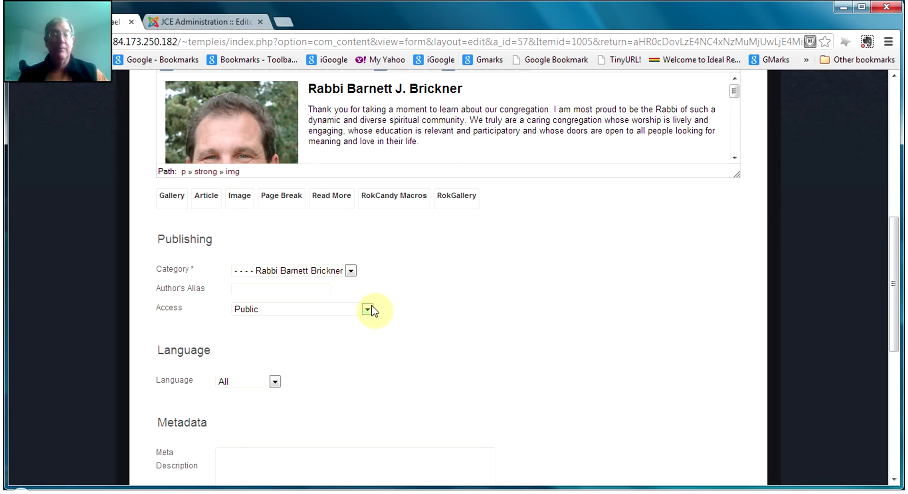
left_click_drag(895, 239, 898, 154)
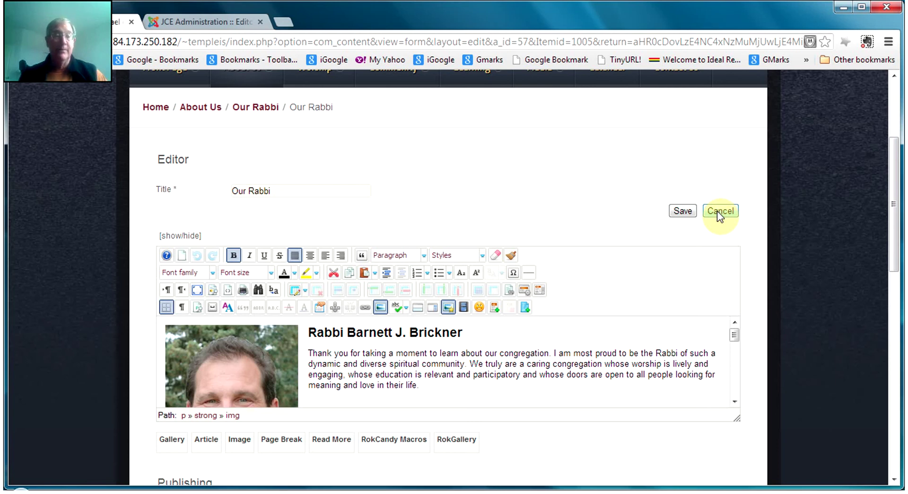
left_click(719, 213)
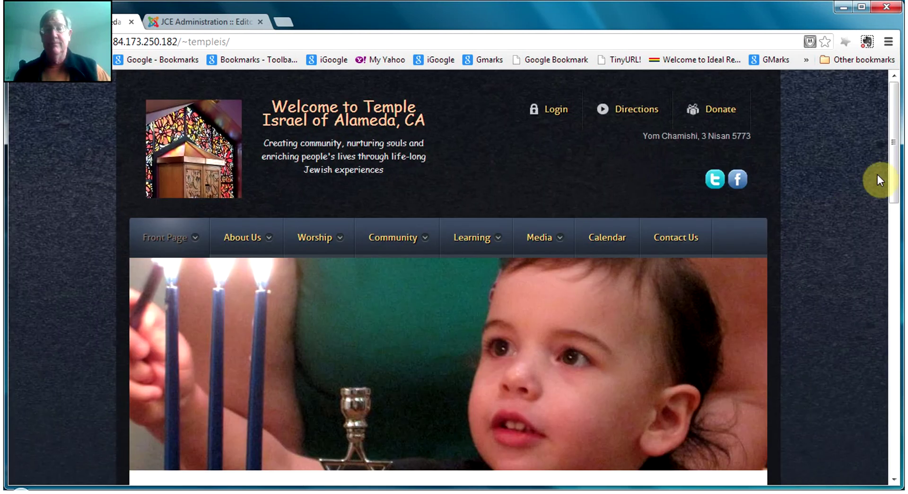
Scroll the front page down to Upcoming Events and the Seder announcement.
left_click(893, 166)
left_click_drag(893, 166, 896, 207)
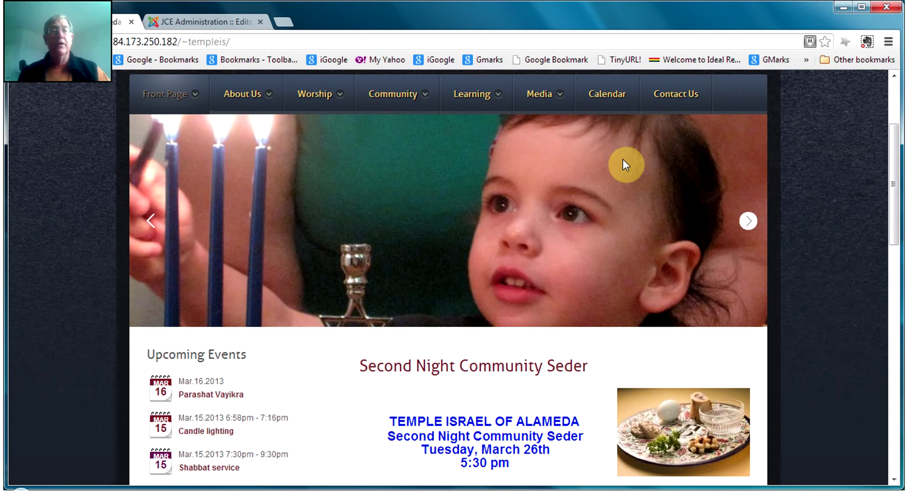
Open Author's Gateway > Login and log out of the site.
mouse_move(198, 106)
mouse_move(188, 244)
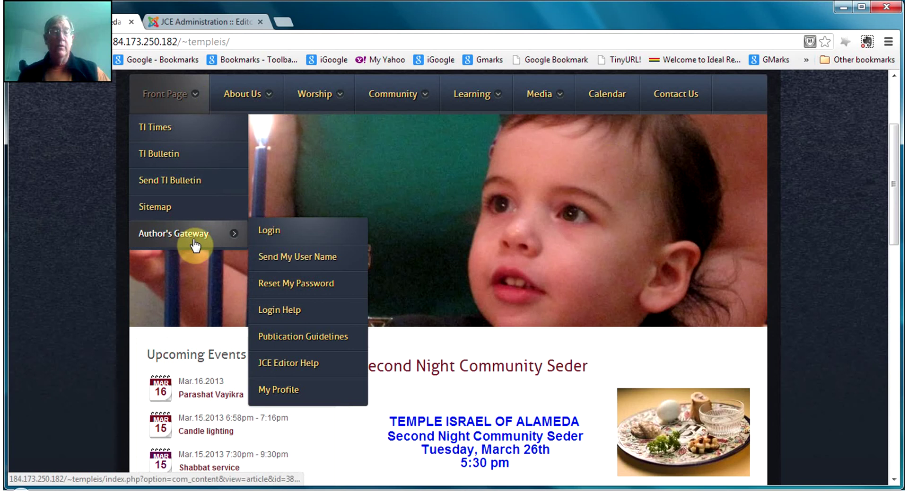
left_click(270, 234)
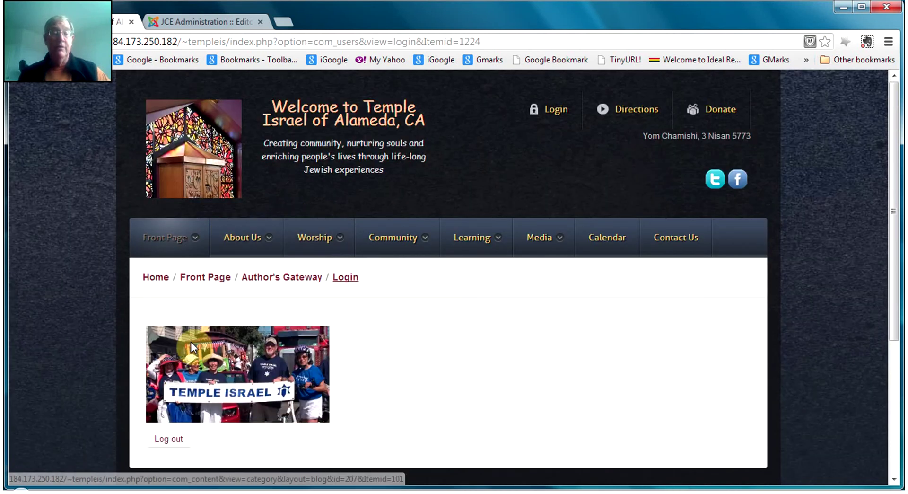
left_click(176, 438)
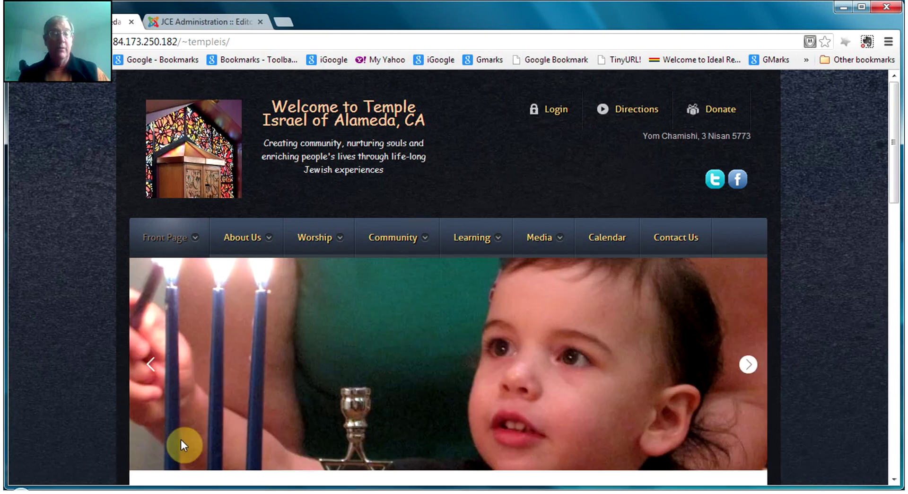
mouse_move(162, 236)
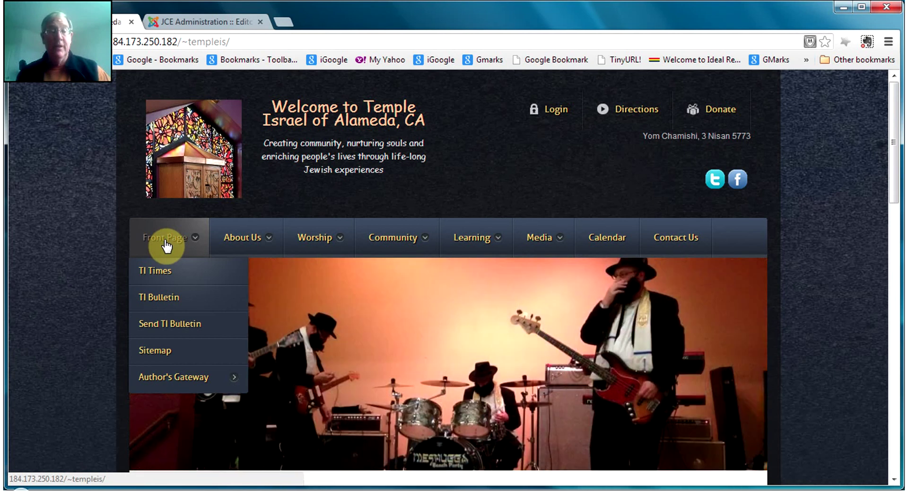
Log in on the Author's Gateway Login page with the test account's user name and password.
mouse_move(228, 383)
left_click(262, 382)
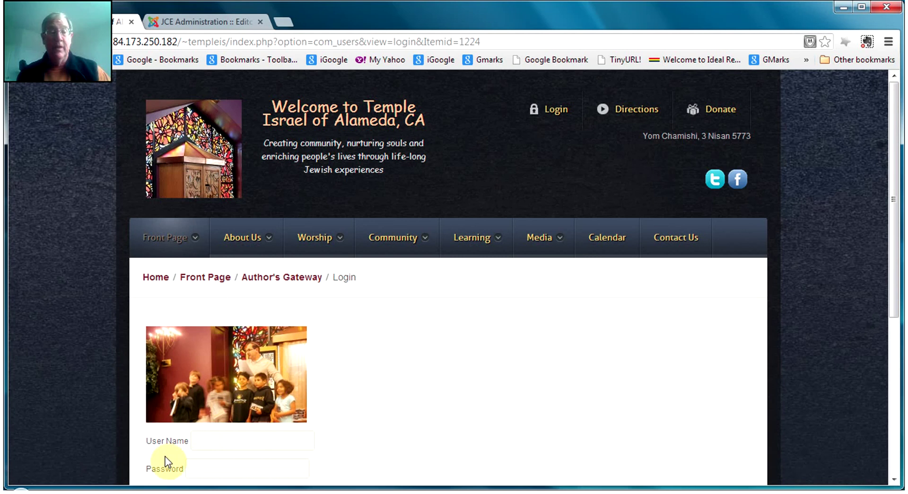
left_click(230, 439)
type("testuser")
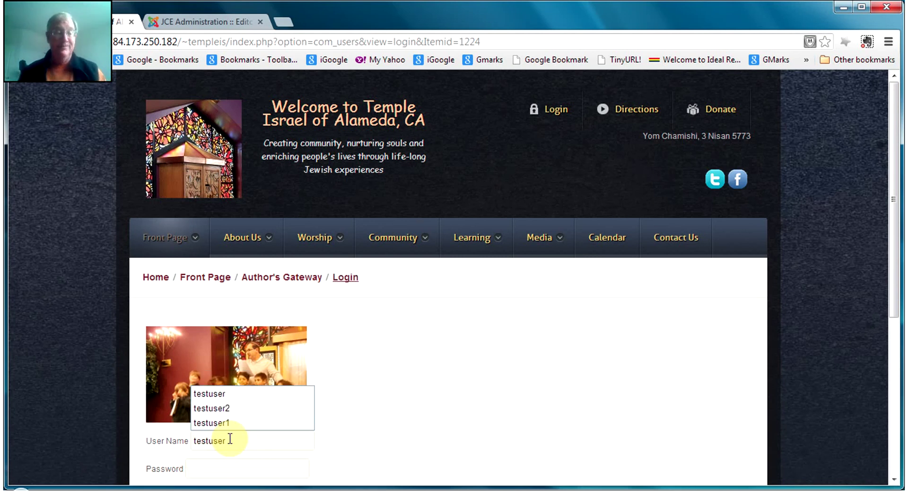
left_click(210, 462)
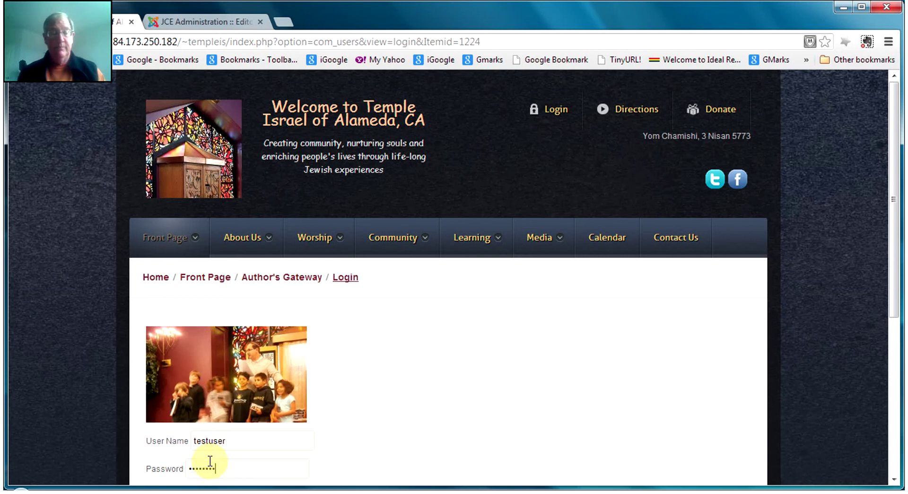
key("Return")
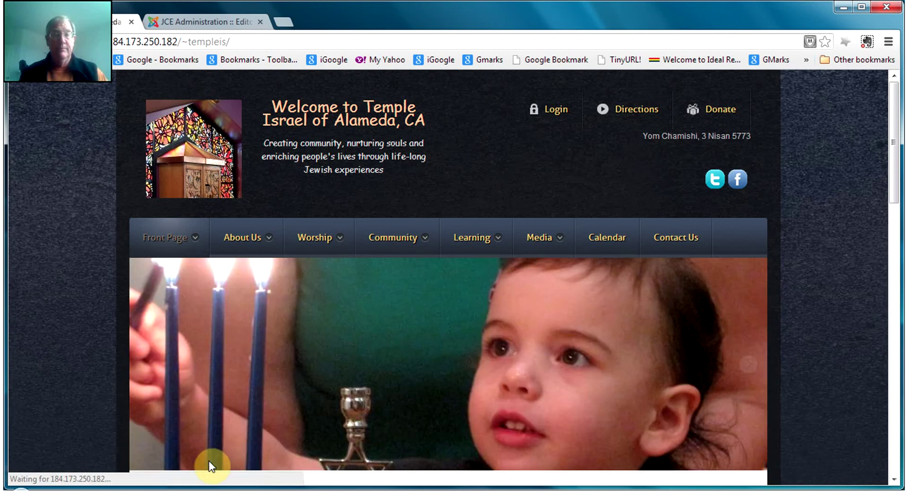
left_click_drag(893, 172, 898, 216)
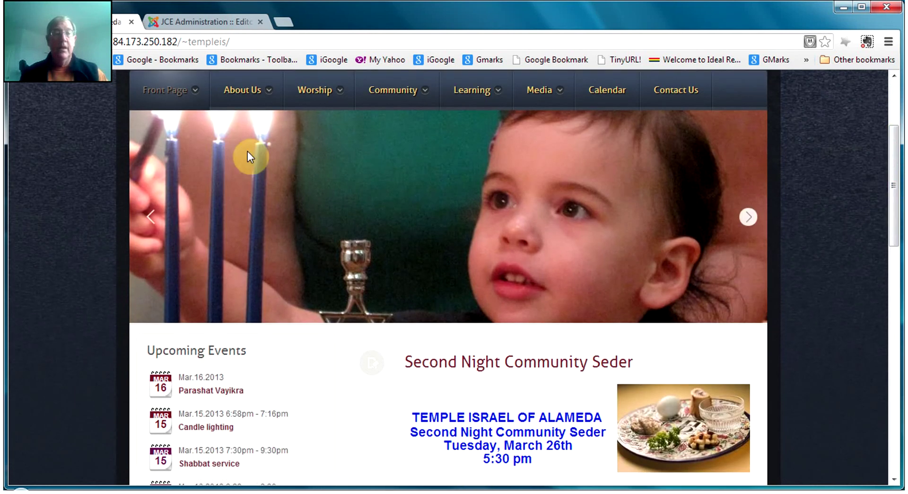
Browse the Create Articles, Submit Media and View Databases submenus, then open Membership Application.
mouse_move(178, 97)
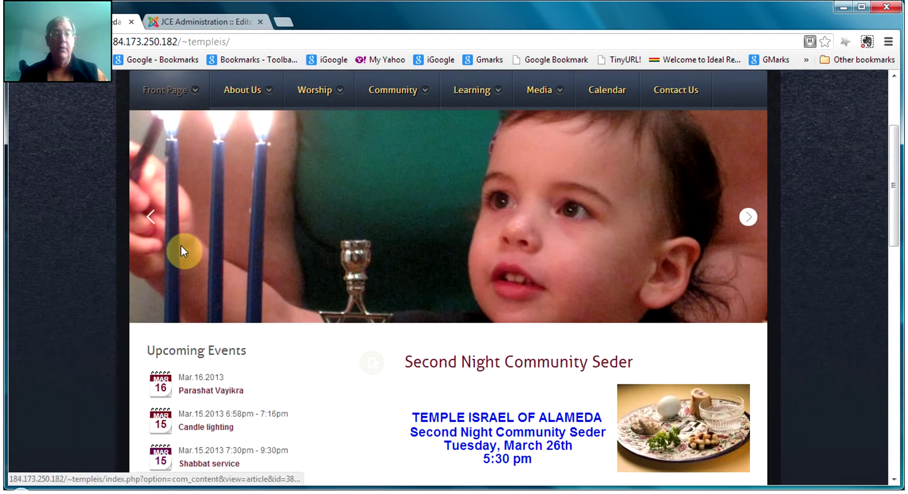
mouse_move(178, 230)
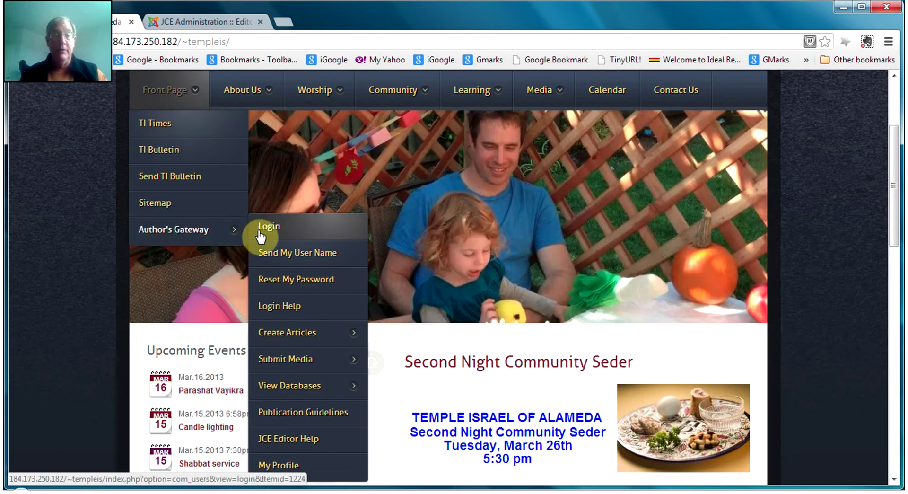
mouse_move(303, 334)
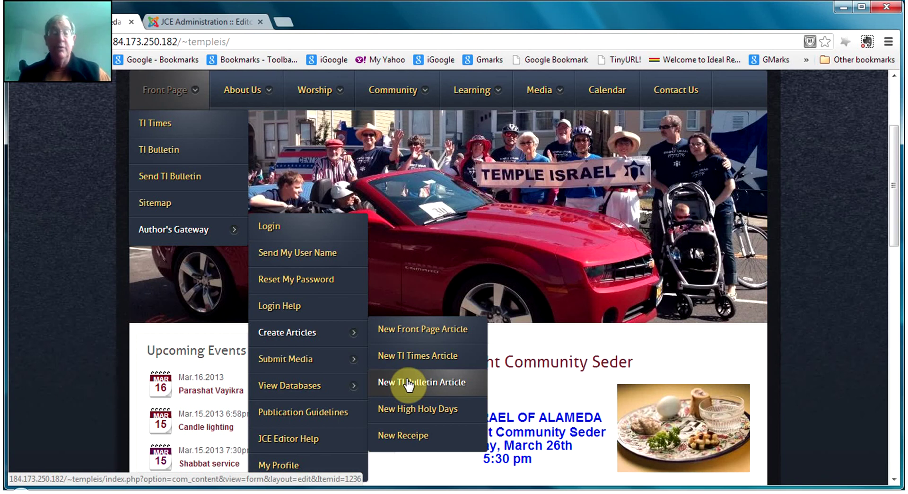
mouse_move(316, 361)
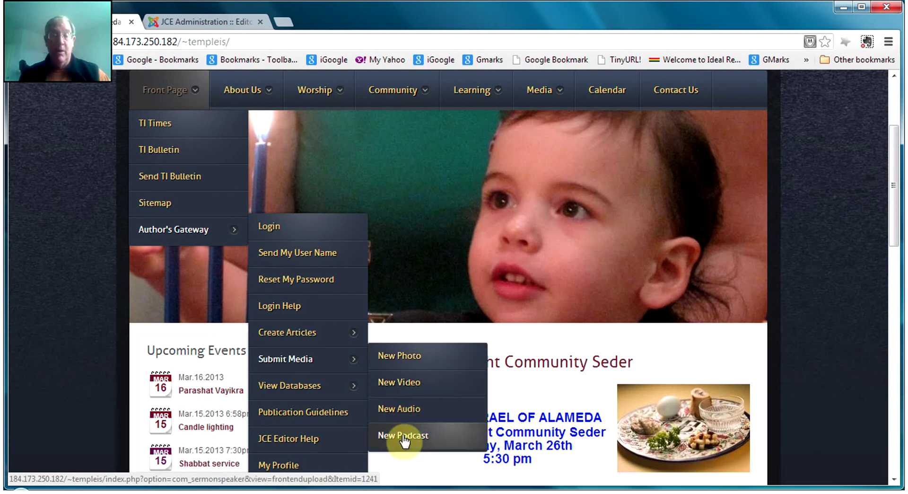
mouse_move(318, 382)
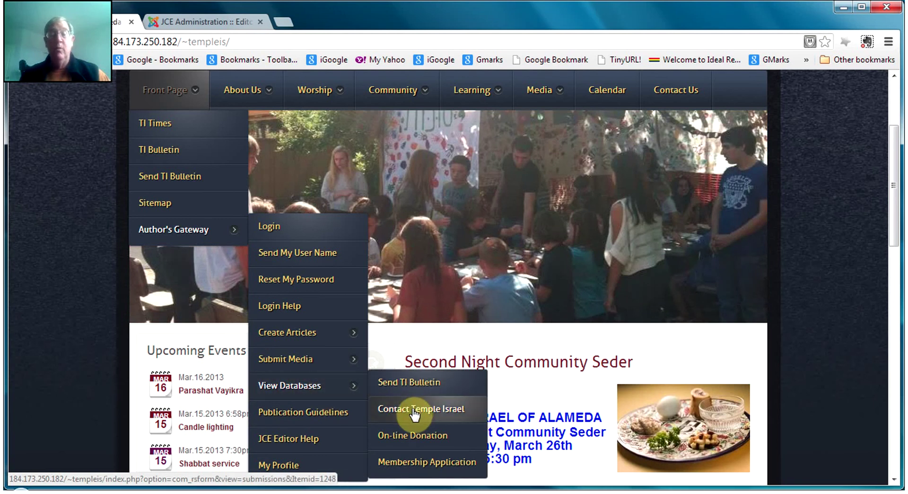
left_click(432, 463)
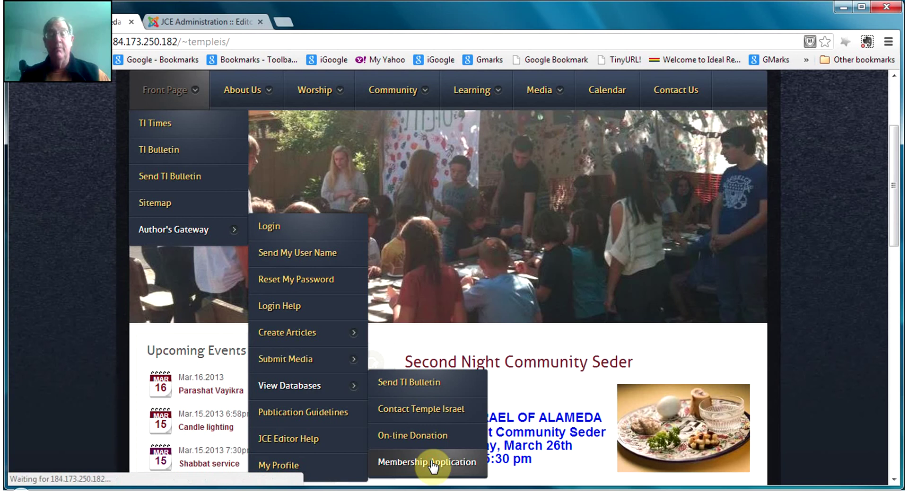
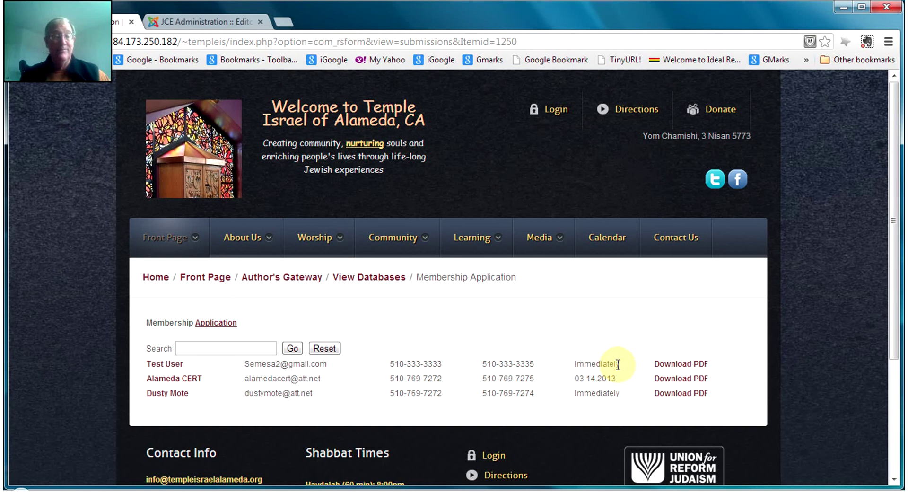
left_click(179, 366)
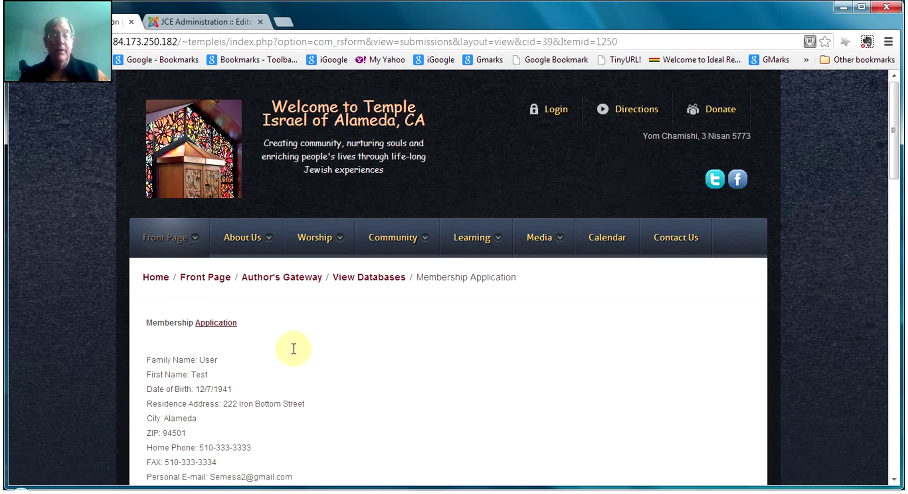
left_click_drag(892, 154, 891, 219)
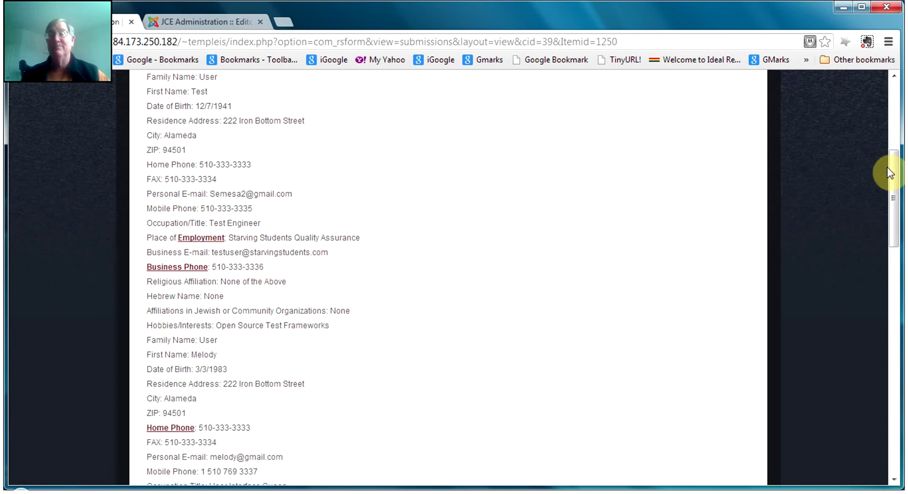
left_click_drag(887, 174, 891, 116)
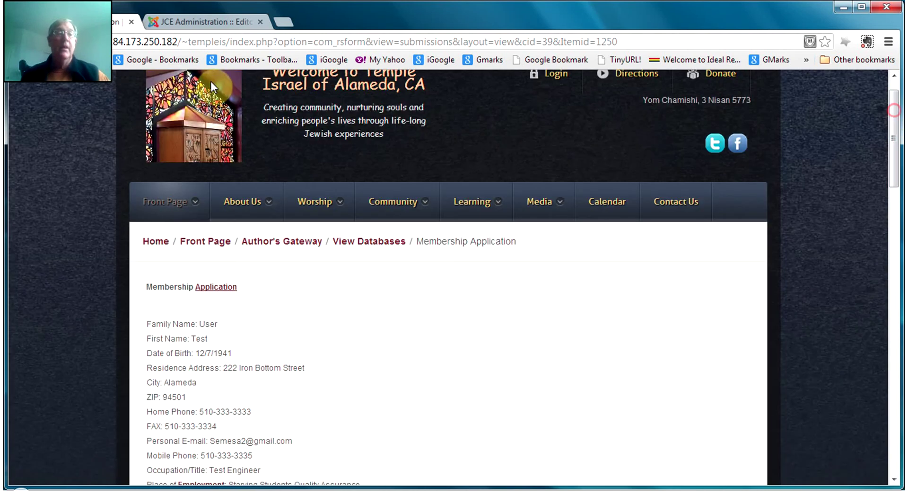
left_click(342, 158)
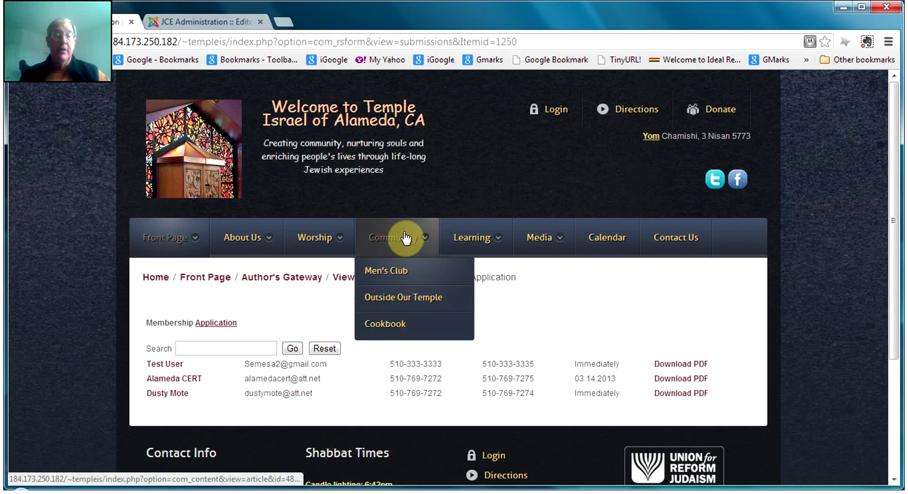
left_click(679, 365)
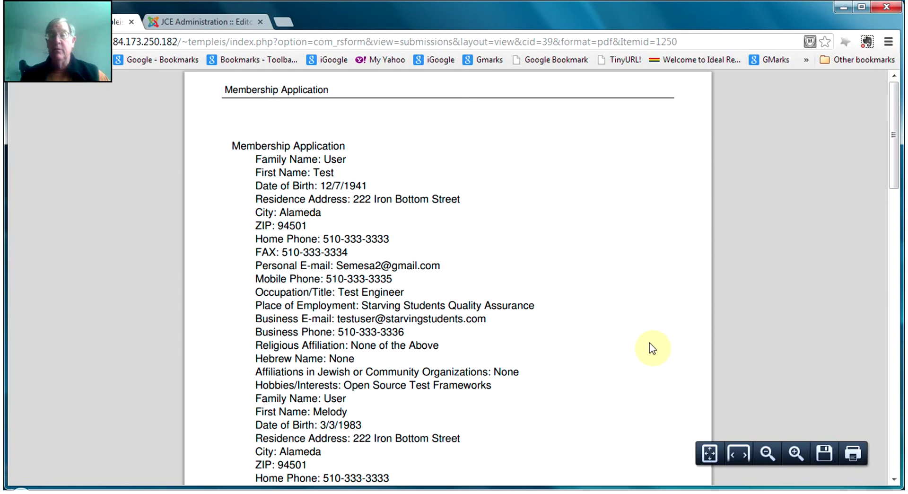
left_click_drag(894, 122, 893, 138)
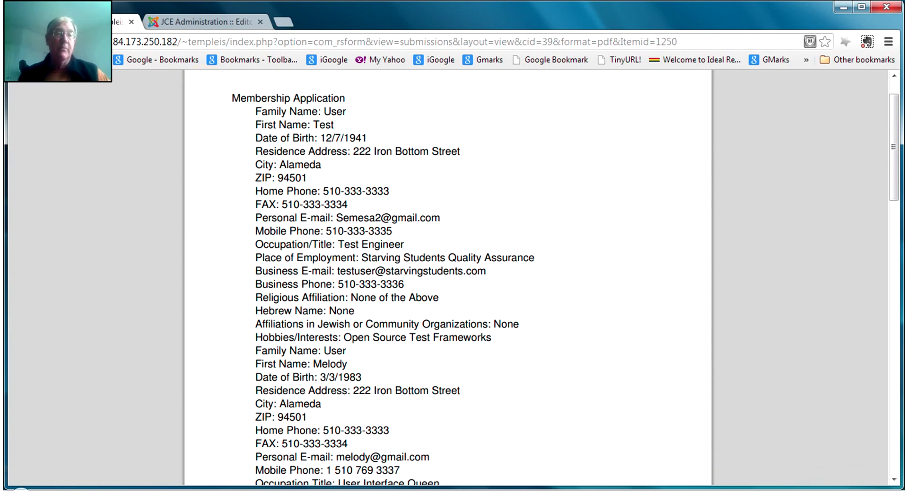
key("alt+Left")
mouse_move(235, 239)
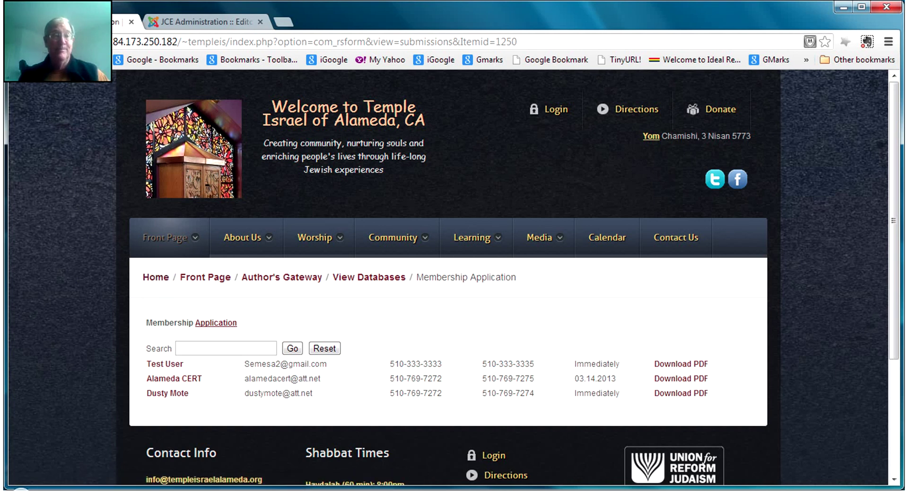
From the home page, go to Front Page > Author's Gateway > Create Articles > New TI Times Article.
left_click(167, 237)
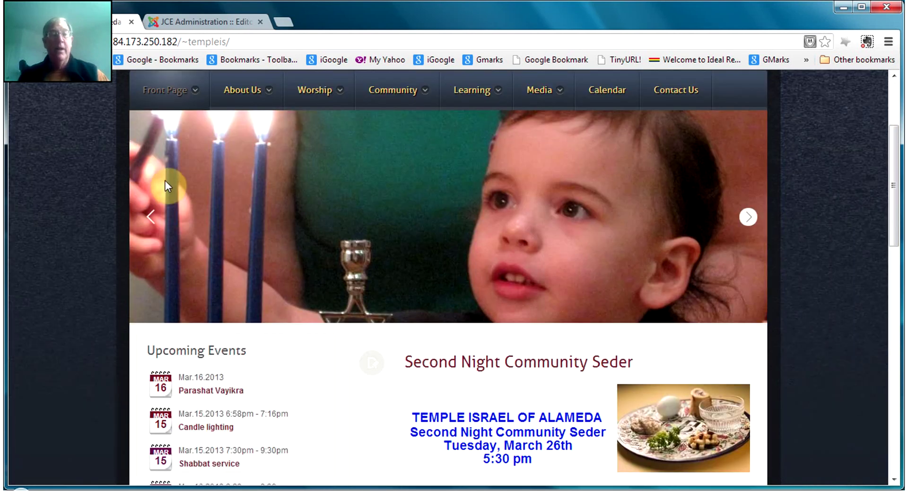
mouse_move(165, 100)
mouse_move(164, 231)
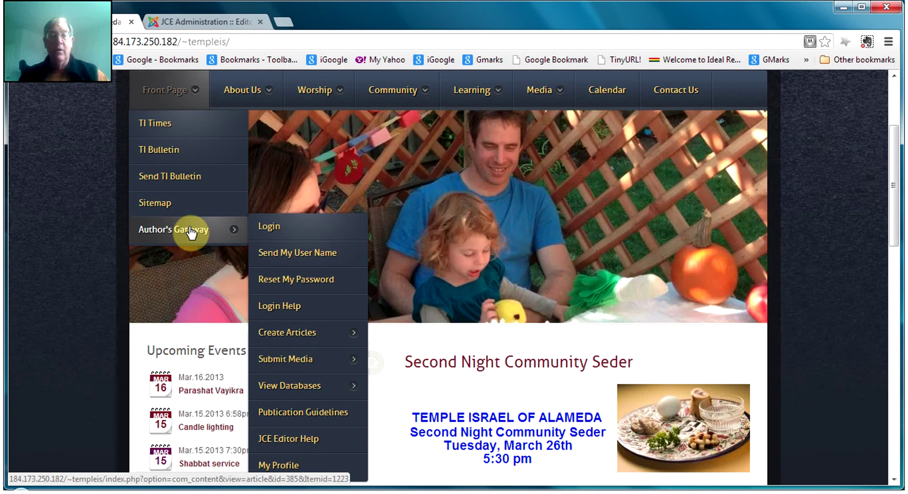
mouse_move(284, 332)
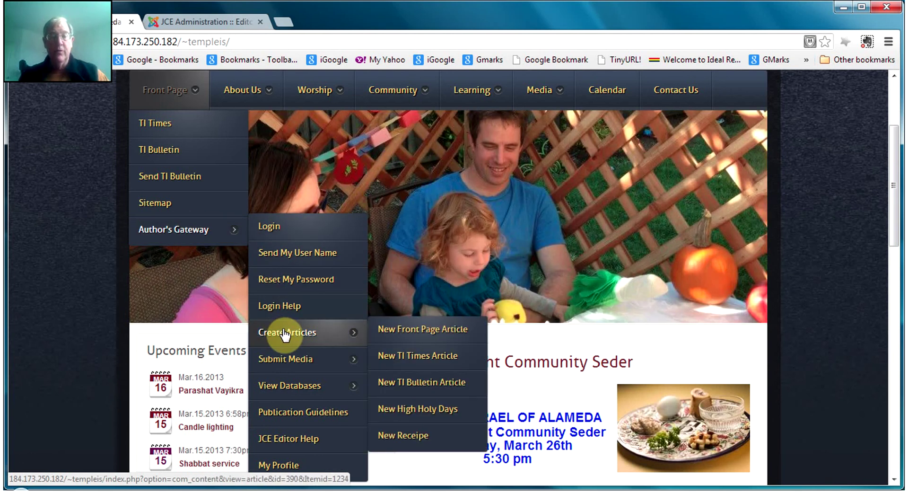
left_click(398, 356)
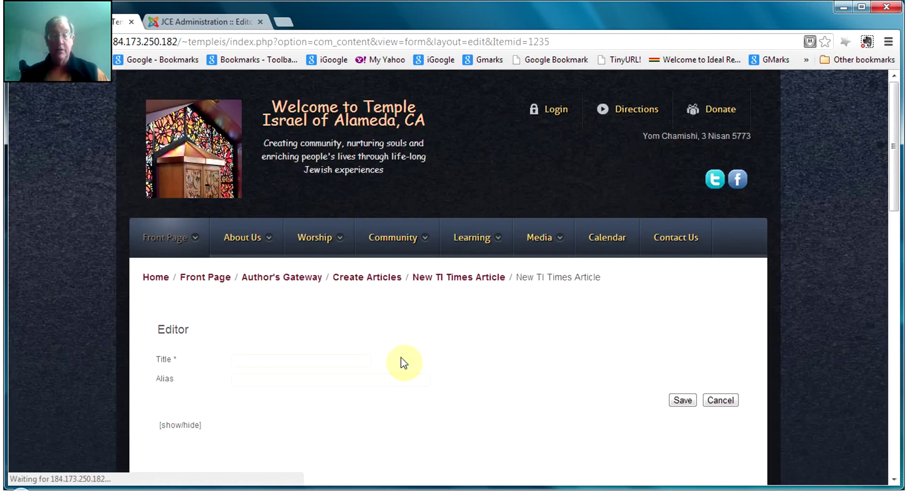
Scroll through the blank article's editor and Publishing fields (Category TI Times, Access Public).
left_click_drag(894, 141, 892, 188)
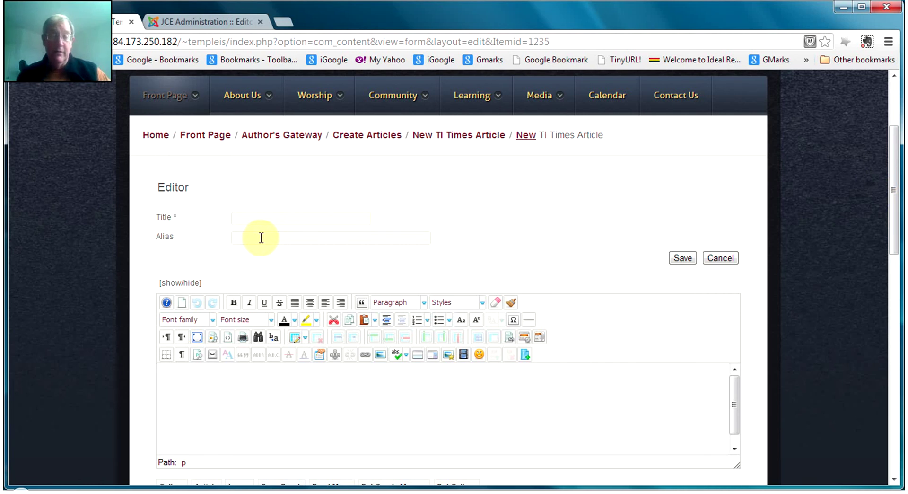
left_click_drag(893, 203, 899, 278)
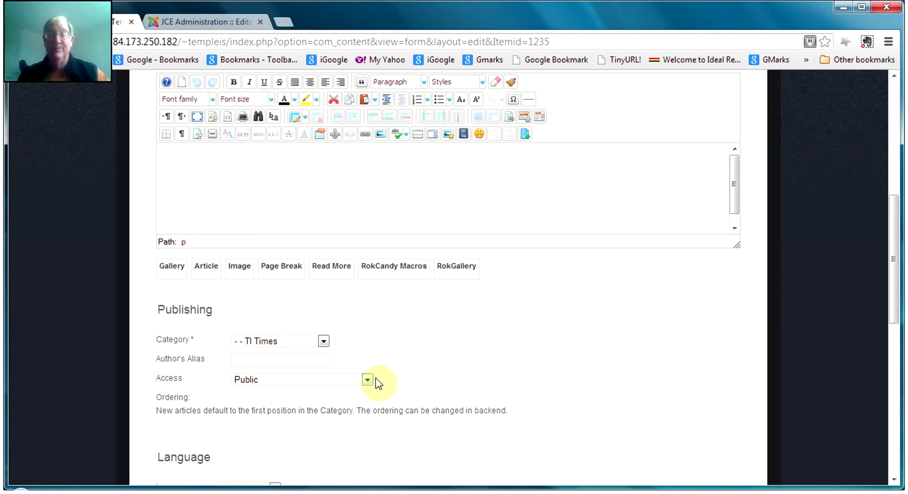
left_click_drag(892, 234, 882, 169)
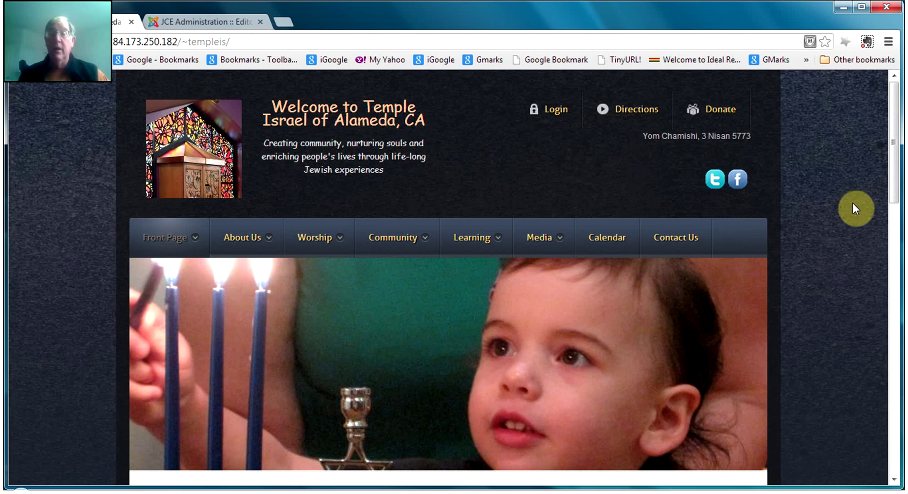
left_click_drag(893, 189, 896, 226)
mouse_move(177, 115)
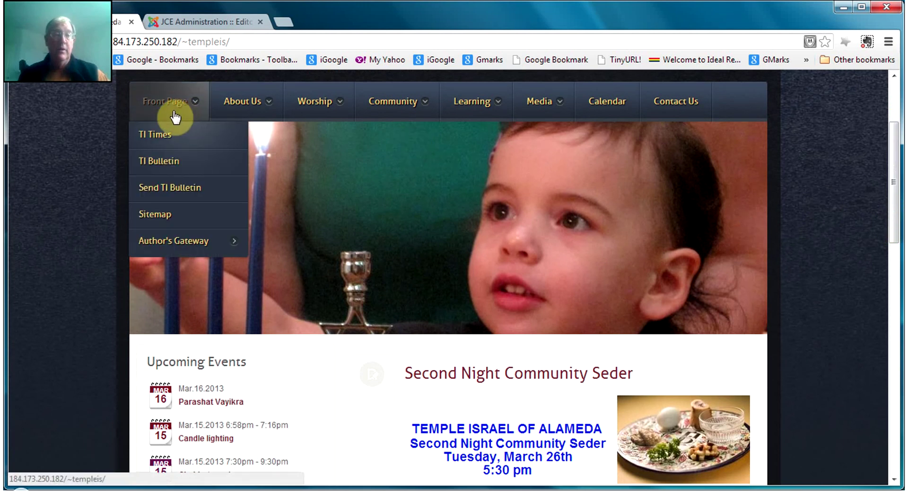
left_click(171, 136)
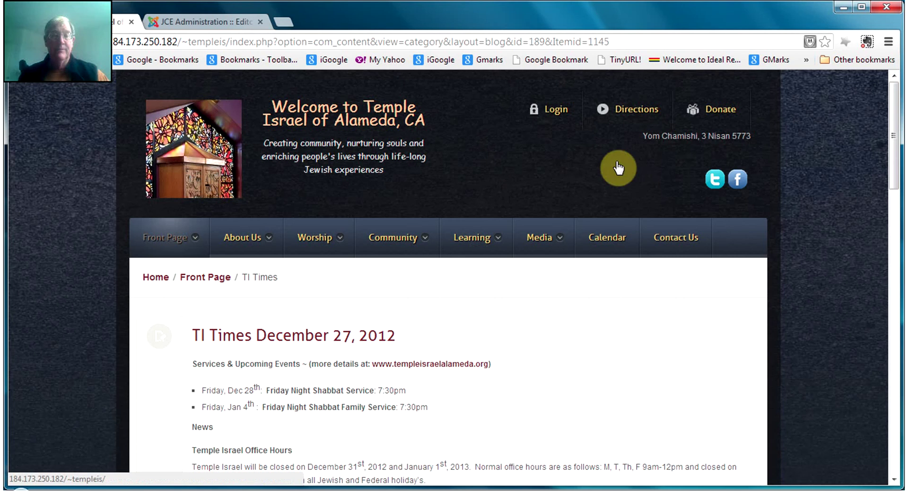
left_click_drag(893, 158, 899, 213)
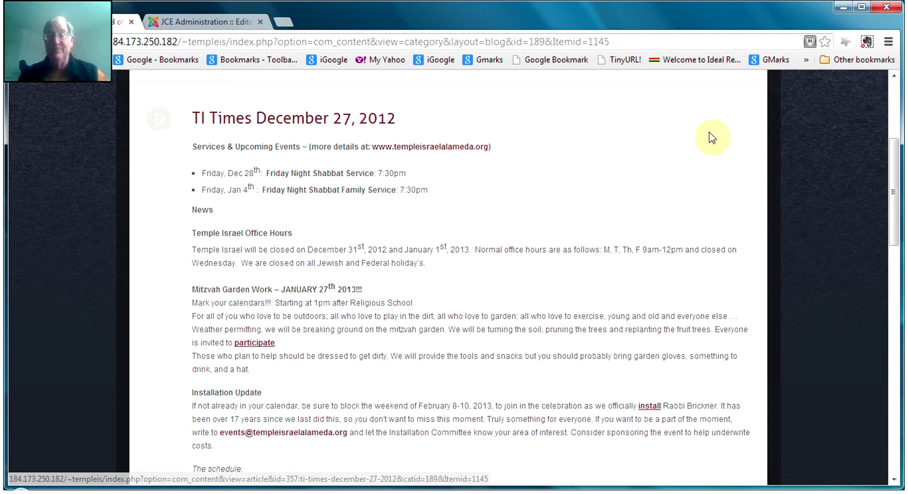
left_click_drag(891, 154, 891, 334)
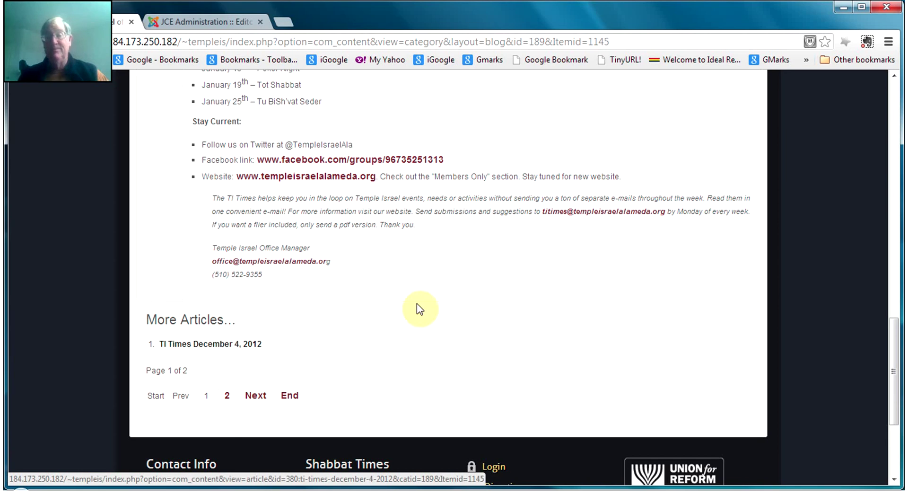
left_click_drag(894, 344, 899, 132)
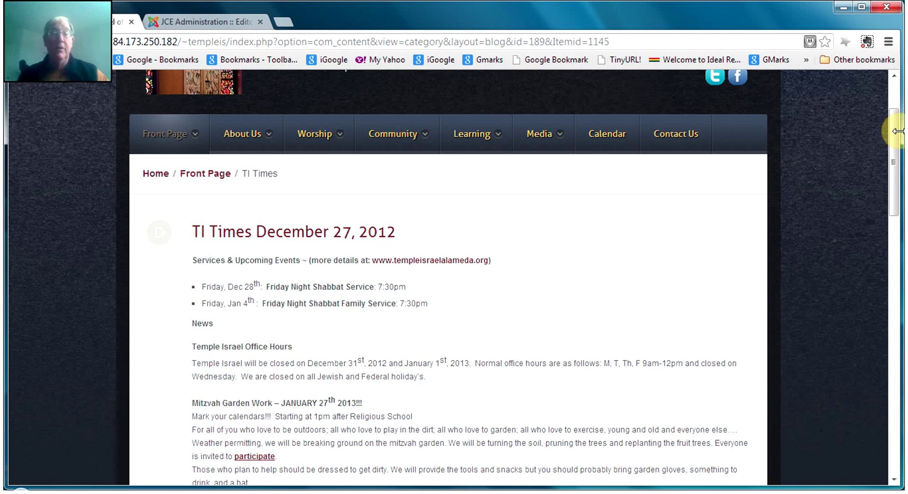
Go to Front Page > Author's Gateway > Submit Media > New Photo to list the galleries.
mouse_move(307, 141)
mouse_move(149, 145)
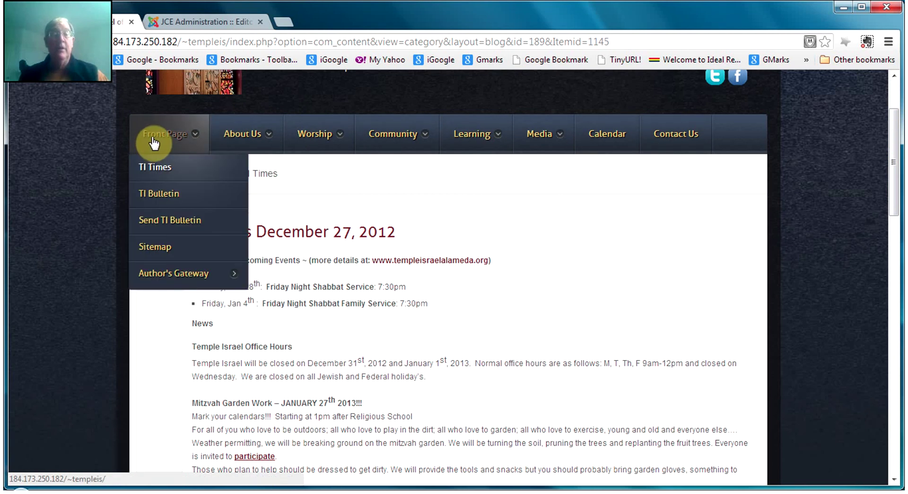
mouse_move(169, 278)
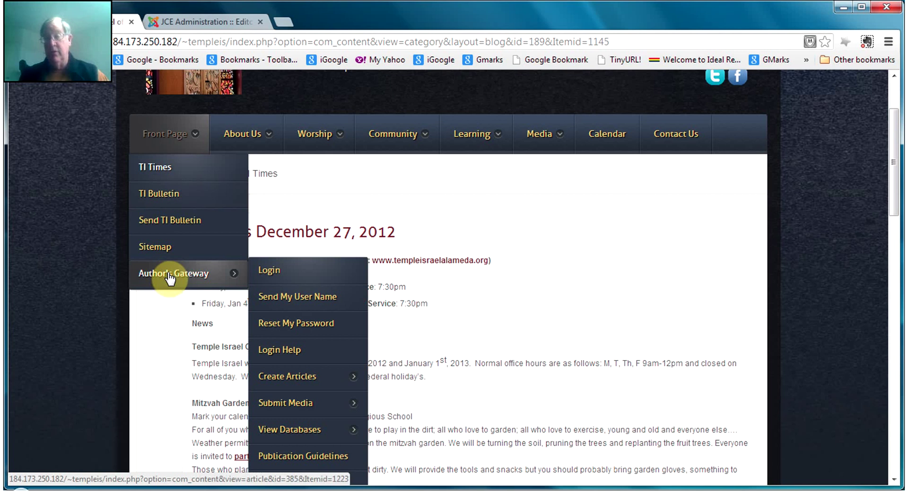
mouse_move(259, 385)
mouse_move(277, 408)
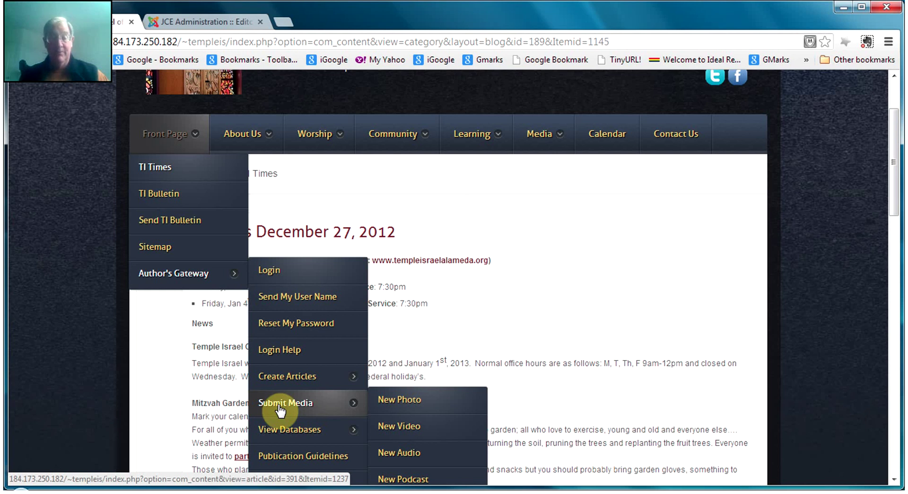
left_click(415, 402)
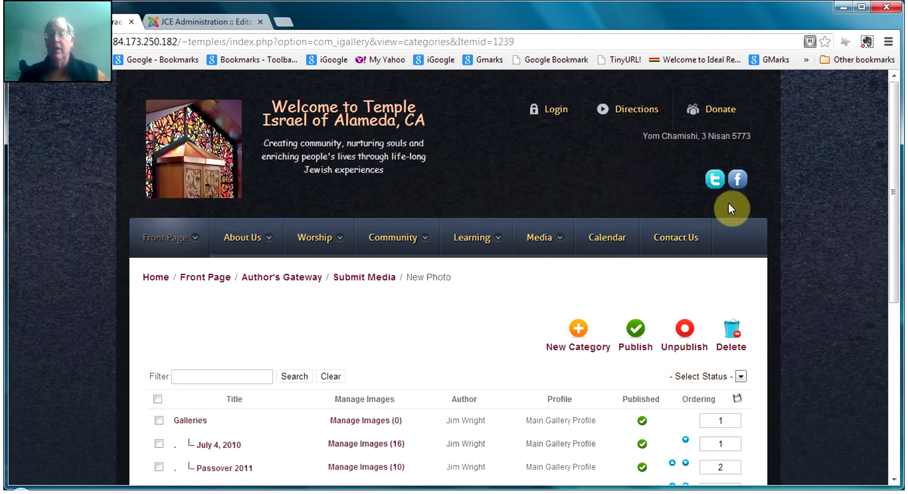
Scroll the gallery list and choose Manage Images (4) in the Tot Shabbat row.
left_click(894, 159)
left_click_drag(896, 161, 888, 229)
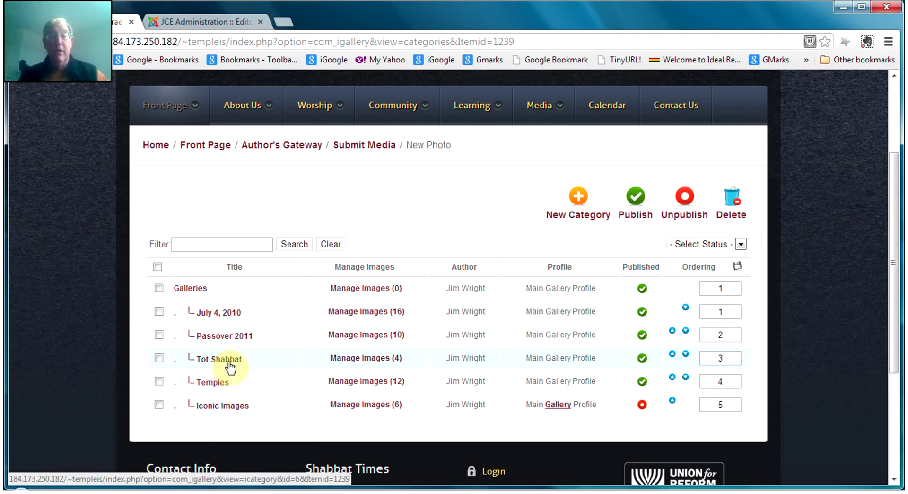
left_click(344, 359)
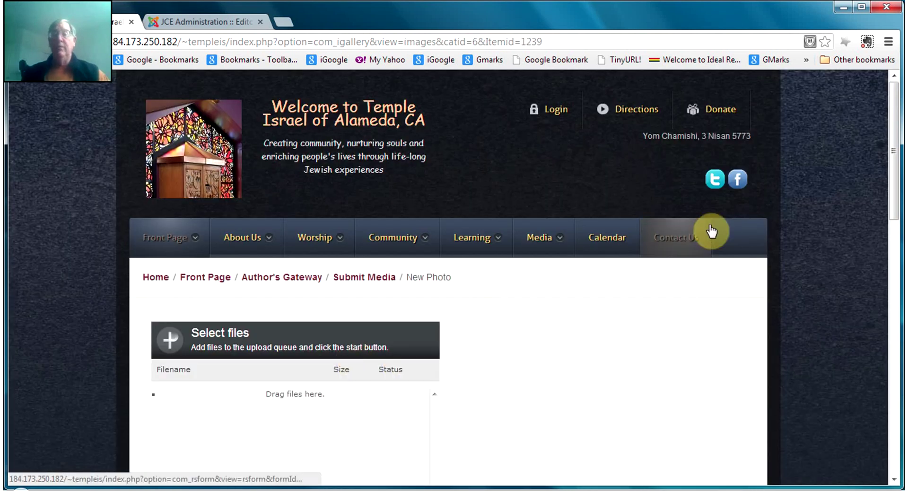
Scroll down to the Tot Shabbat uploader and bring up the Add files picker.
left_click_drag(896, 163, 895, 241)
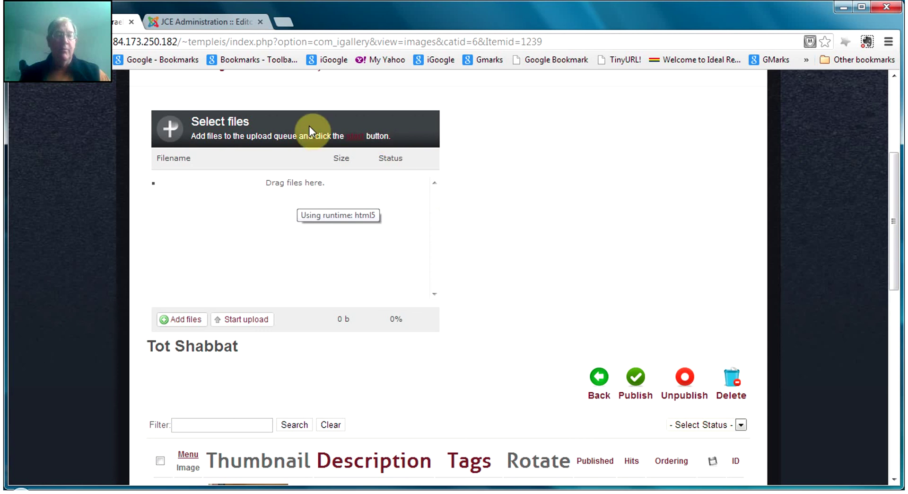
left_click(184, 320)
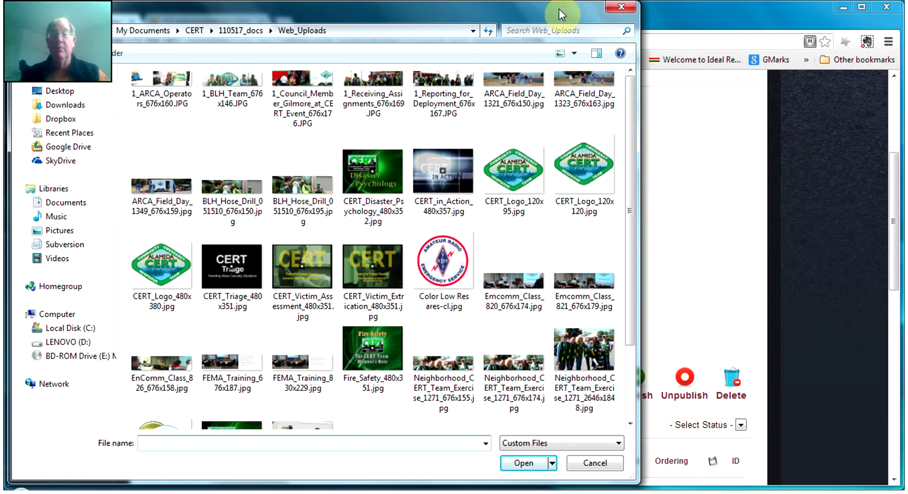
Dismiss the Windows Open dialog without selecting any images.
left_click(621, 7)
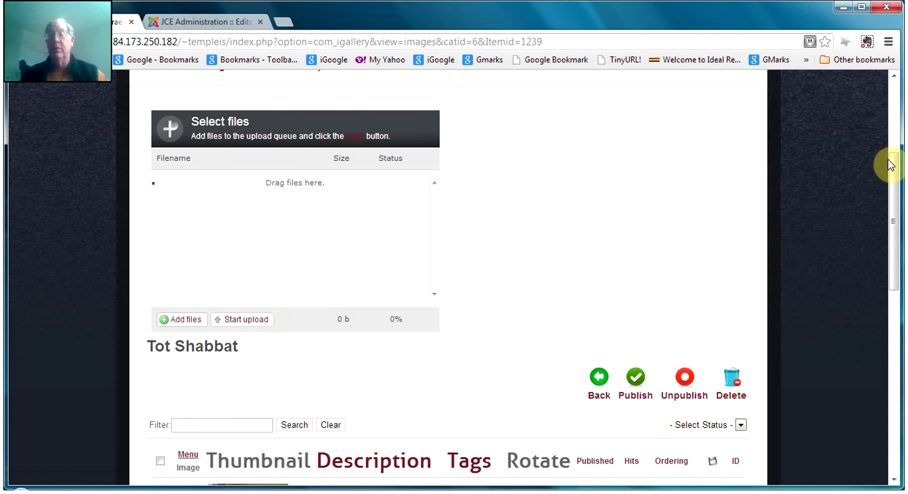
left_click_drag(893, 162, 898, 277)
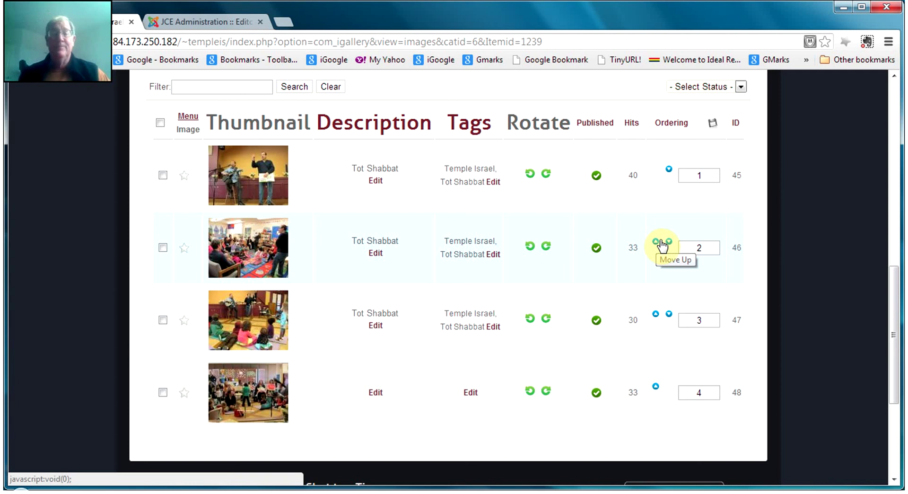
left_click_drag(898, 293, 867, 124)
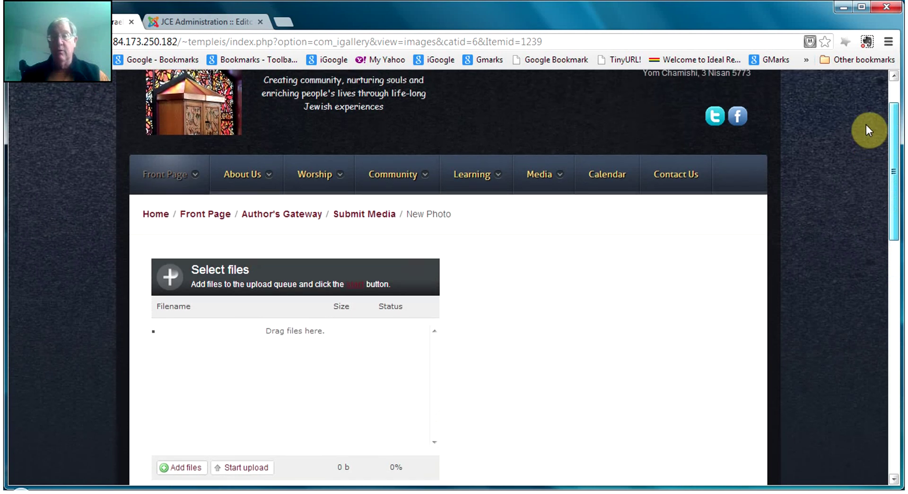
mouse_move(285, 184)
mouse_move(170, 181)
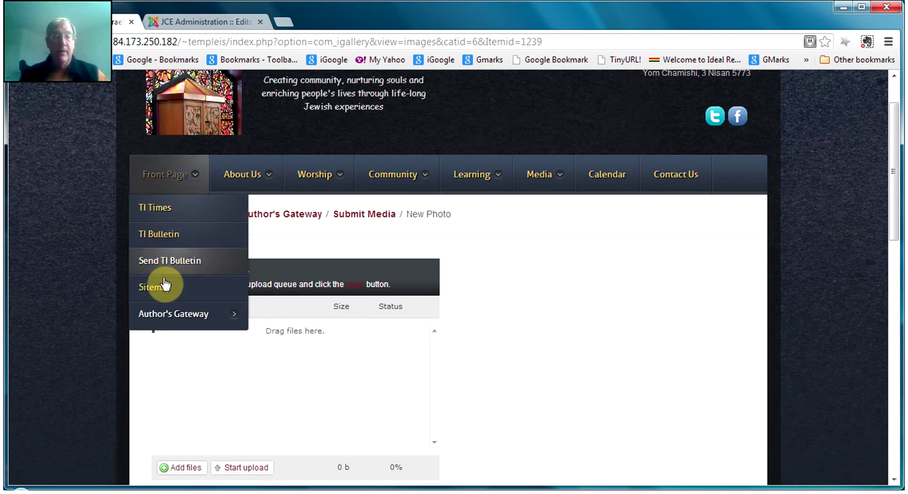
Go to Front Page > Author's Gateway > Login and log out of the author account.
mouse_move(163, 314)
left_click(267, 311)
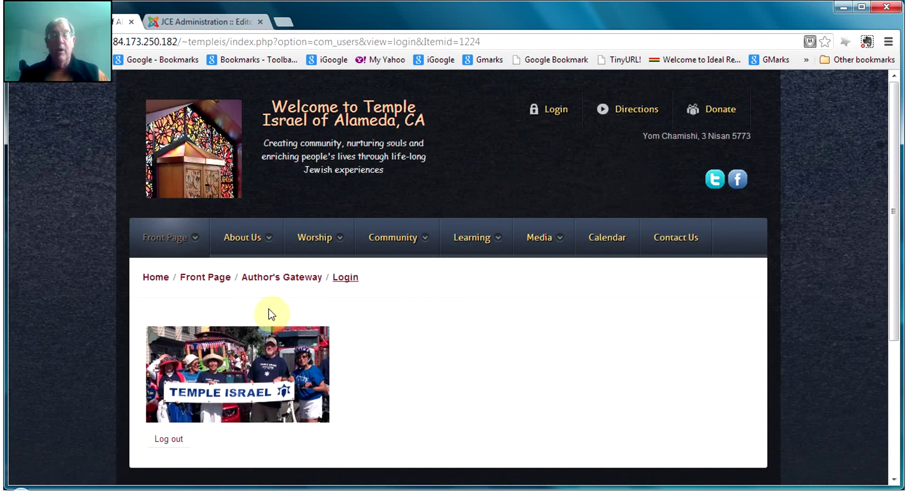
left_click(171, 440)
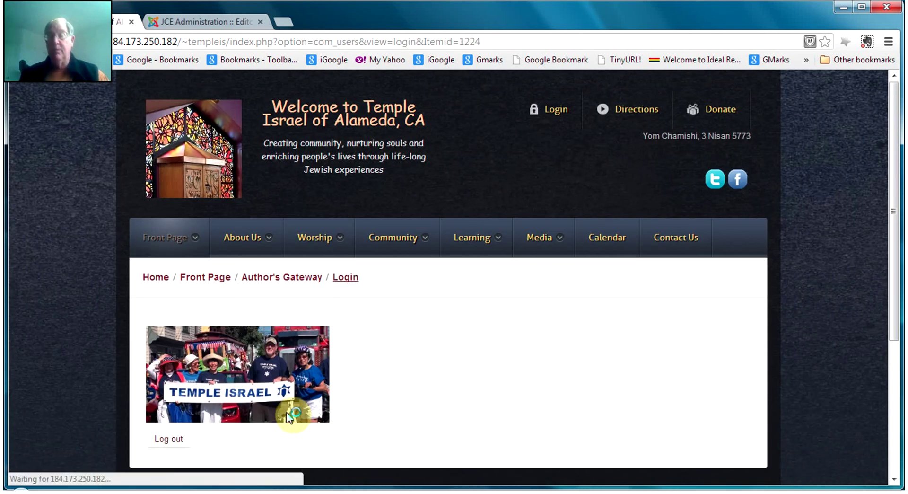